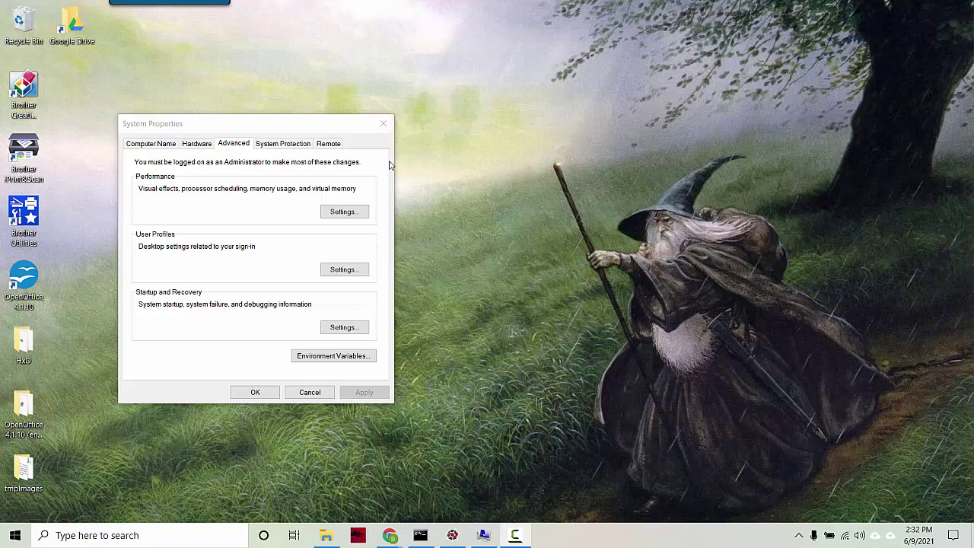
Close System Properties, then clear and exit the existing console.
left_click(383, 123)
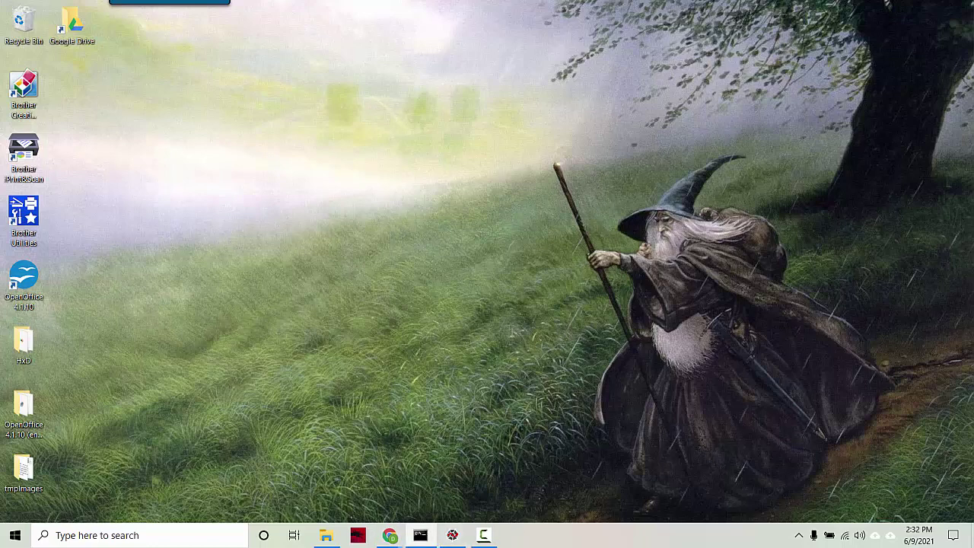
key("alt+Tab")
left_click_drag(616, 76, 402, 68)
type("c")
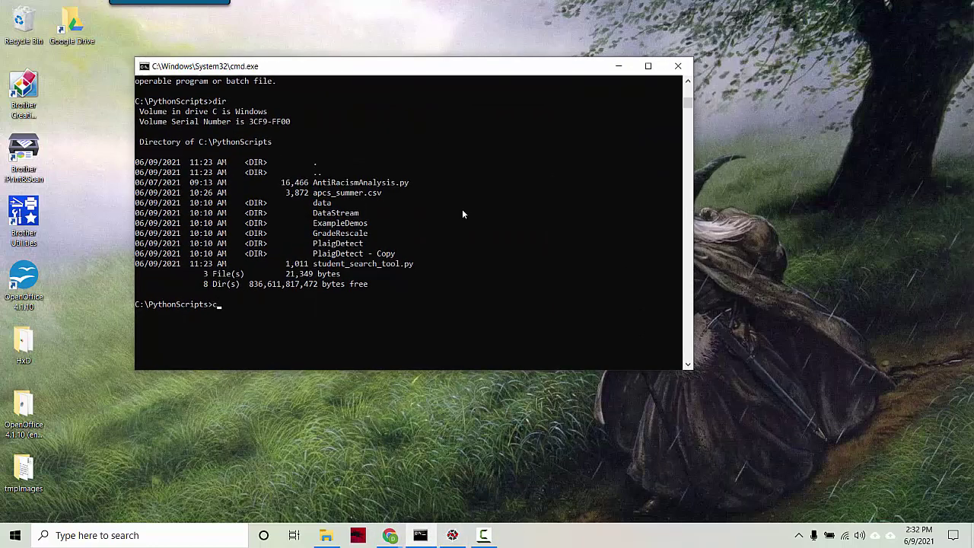
type("lear")
key("Return")
type("exit")
key("Return")
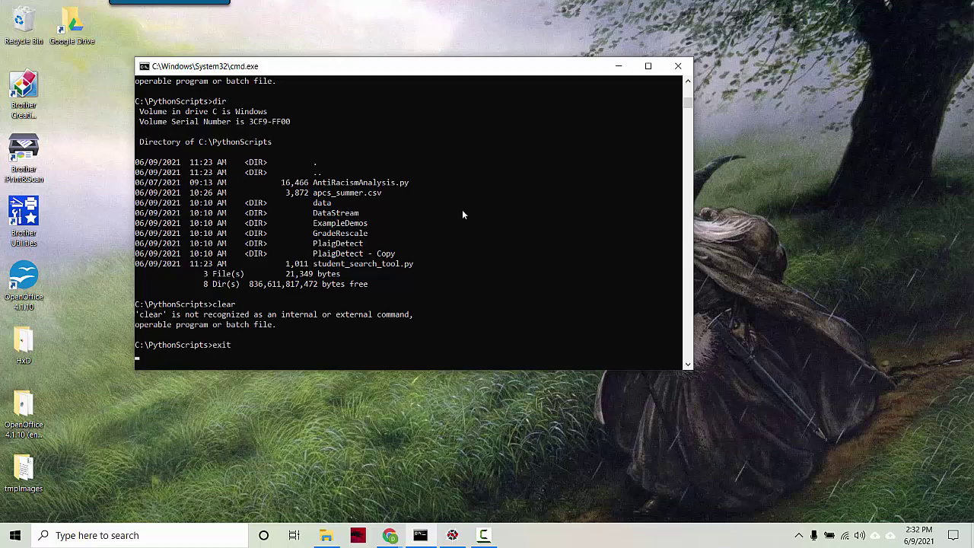
Launch a fresh Command Prompt from the launcher with 'cm'.
key("alt+space")
type("cm")
key("Return")
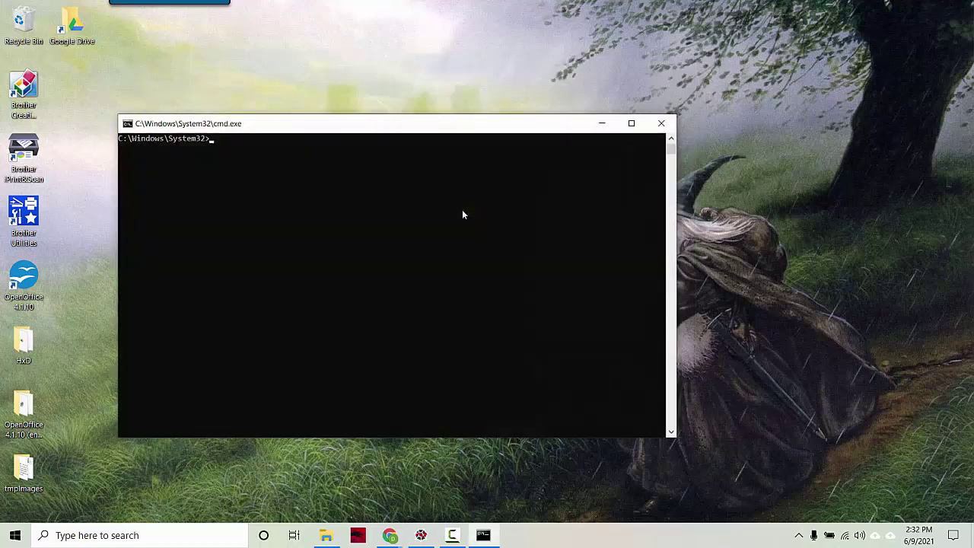
Check the installed compiler with javac -version, which reports 16.0.1.
left_click_drag(462, 116, 601, 45)
left_click(623, 157)
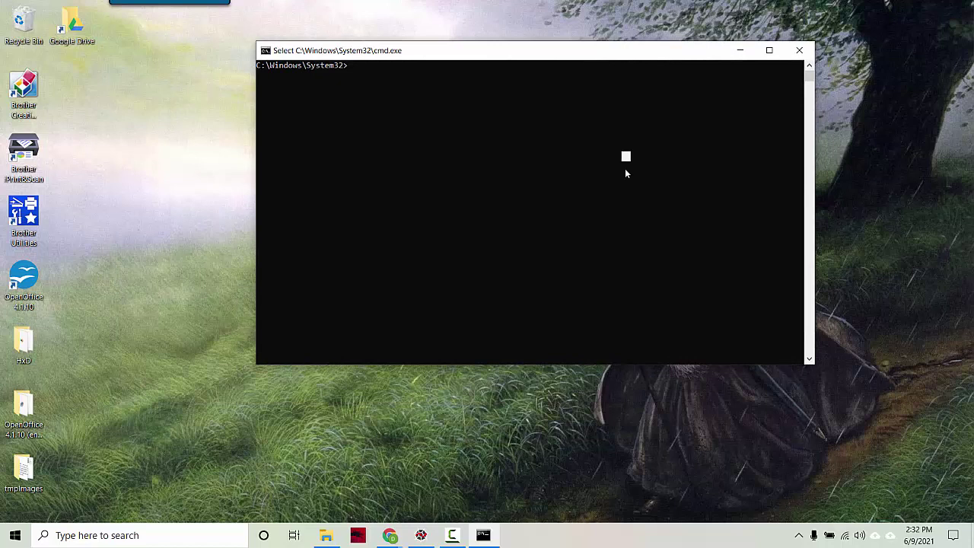
type("java")
key("BackSpace")
key("BackSpace")
type("avac -")
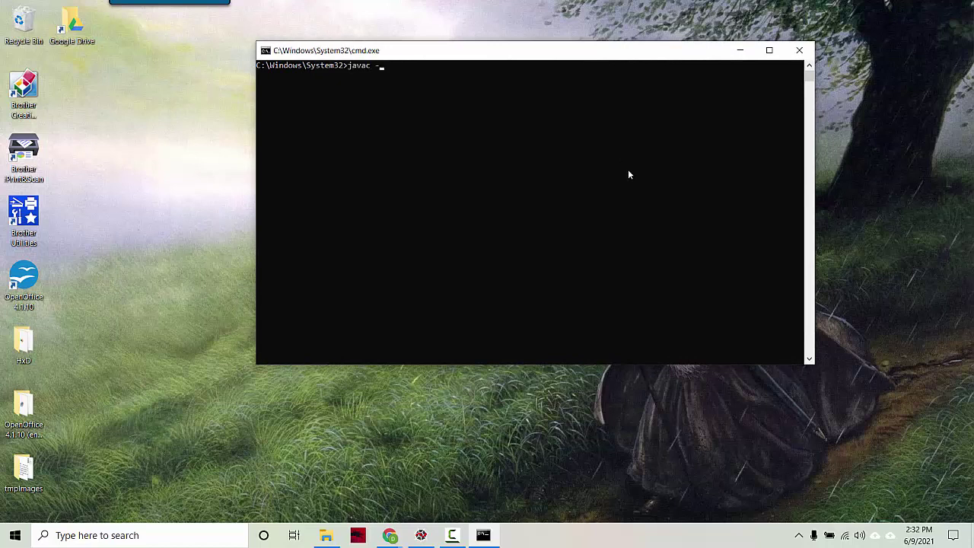
type("version")
key("Return")
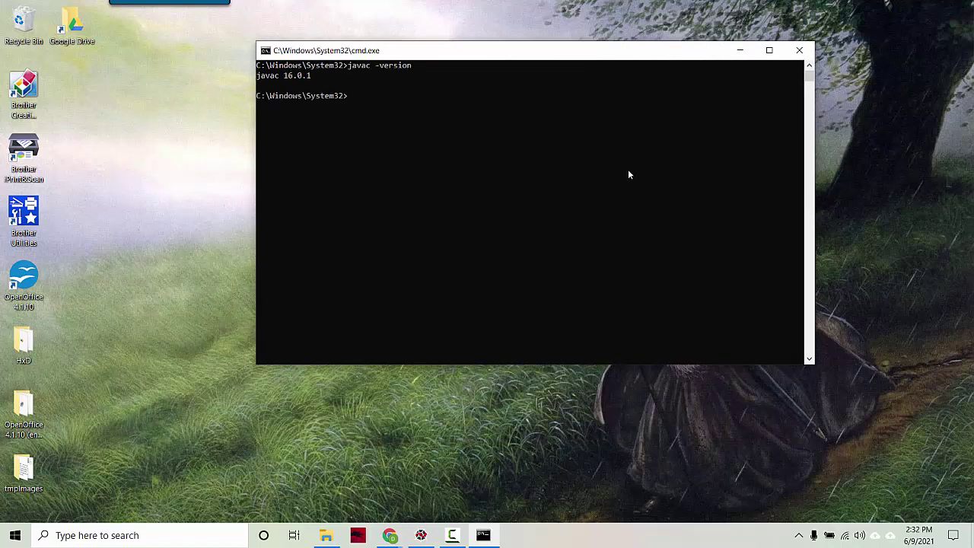
Locate java and javac with 'where java' and 'where javac'.
type("where java")
key("Return")
type("where javac")
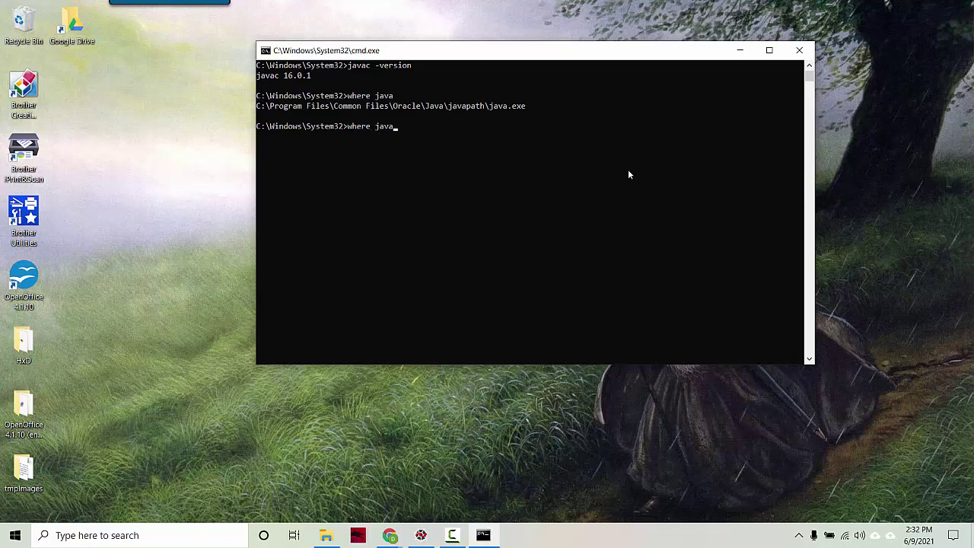
key("Return")
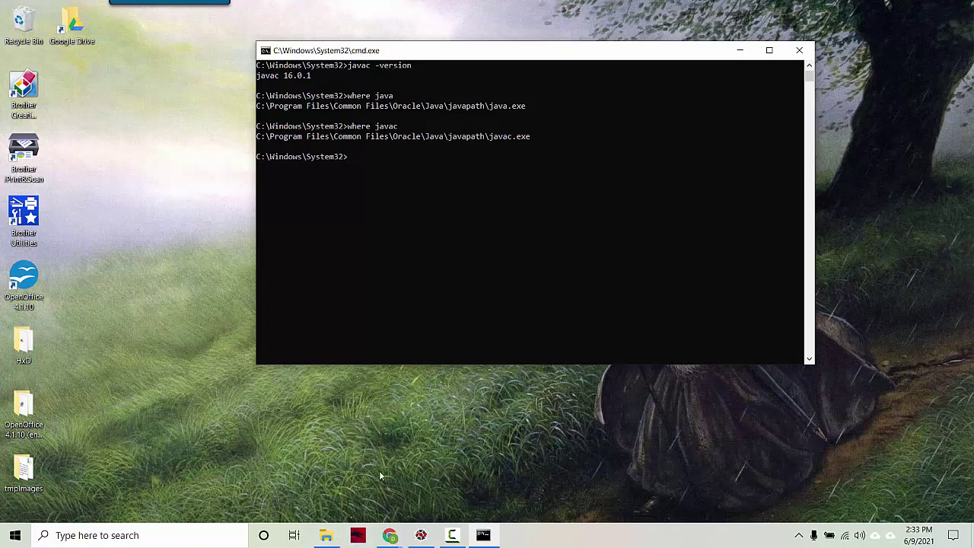
Navigate File Explorer to C:\Program Files\Java to reveal the jdk-16.0.1 folder.
left_click(326, 536)
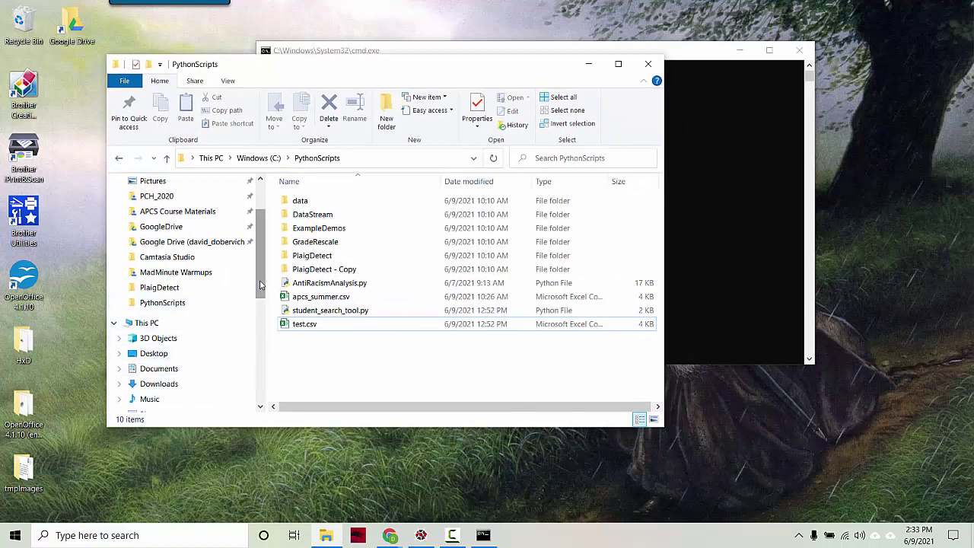
scroll(260, 284, "down", 5)
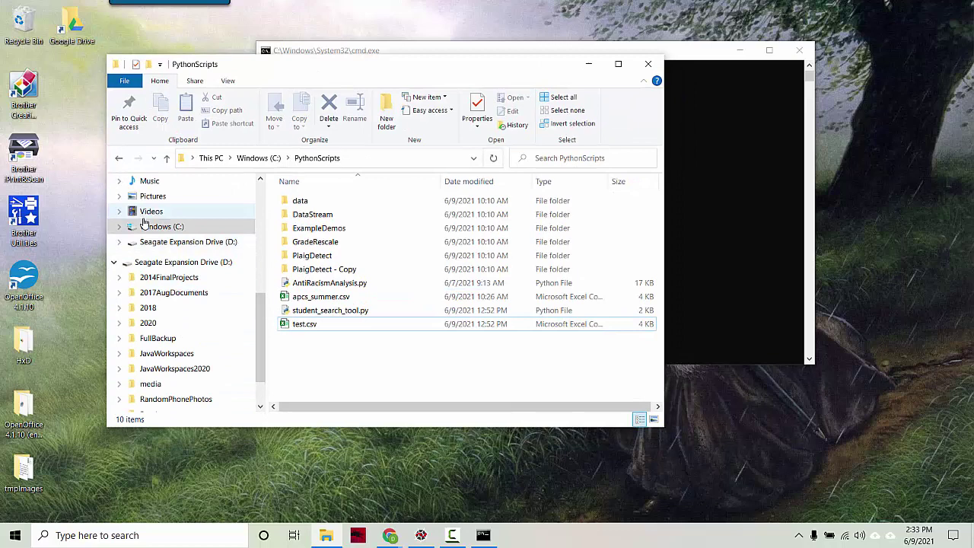
left_click(146, 225)
scroll(363, 333, "down", 2)
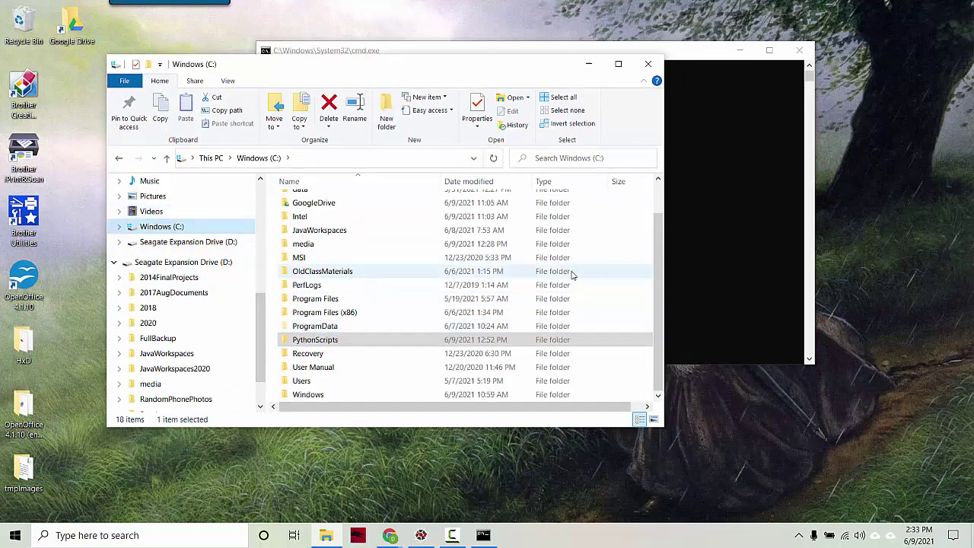
left_click(381, 300)
double_click(353, 301)
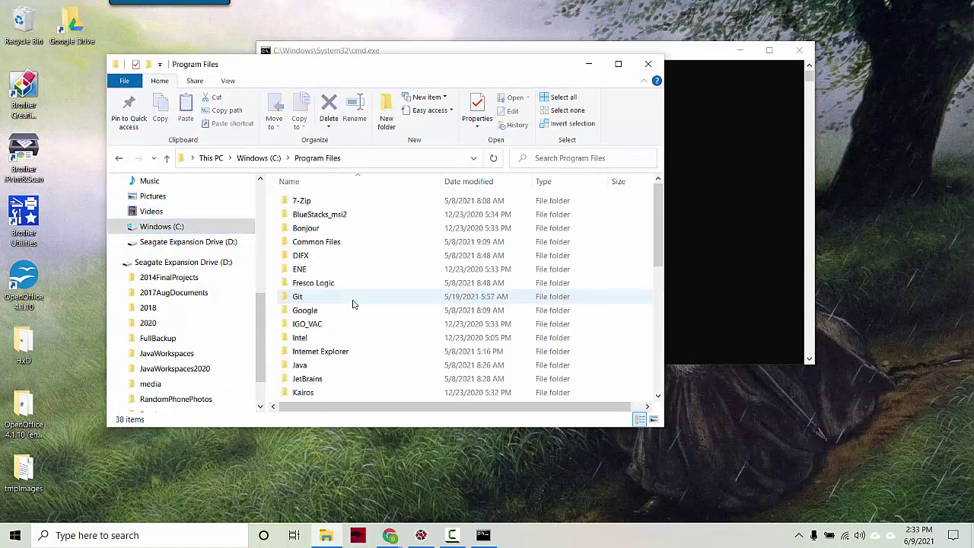
left_click(423, 367)
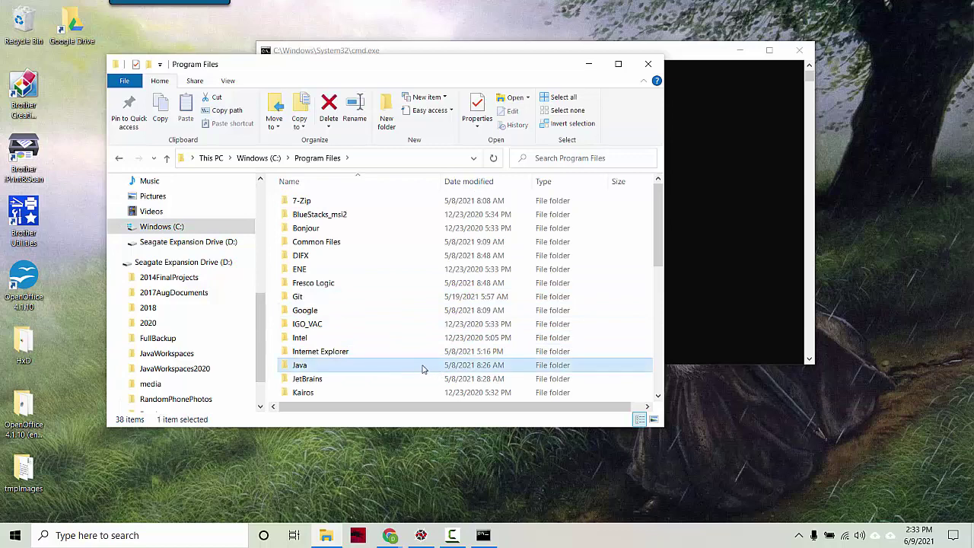
double_click(417, 368)
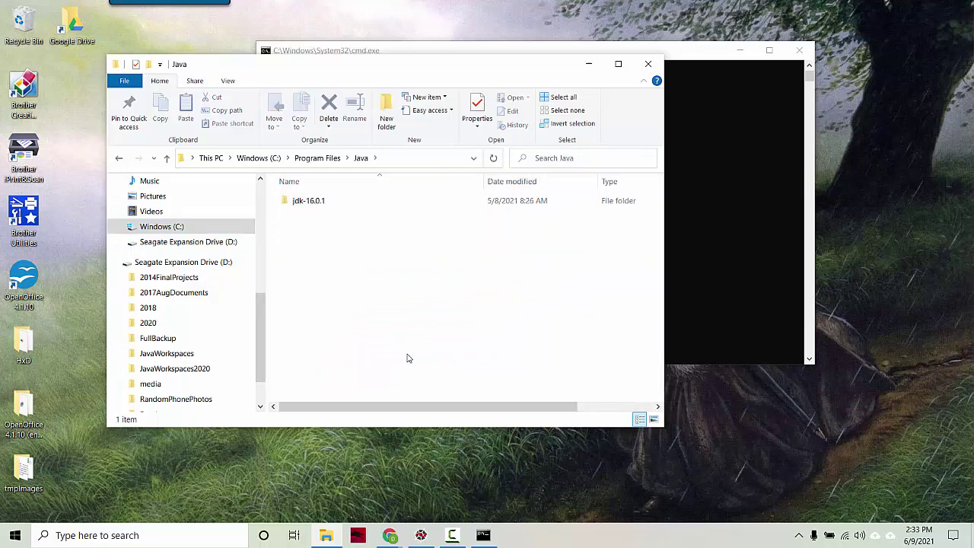
Browse C:\Program Files (x86), then close File Explorer to reveal Command Prompt.
left_click(302, 161)
left_click(279, 158)
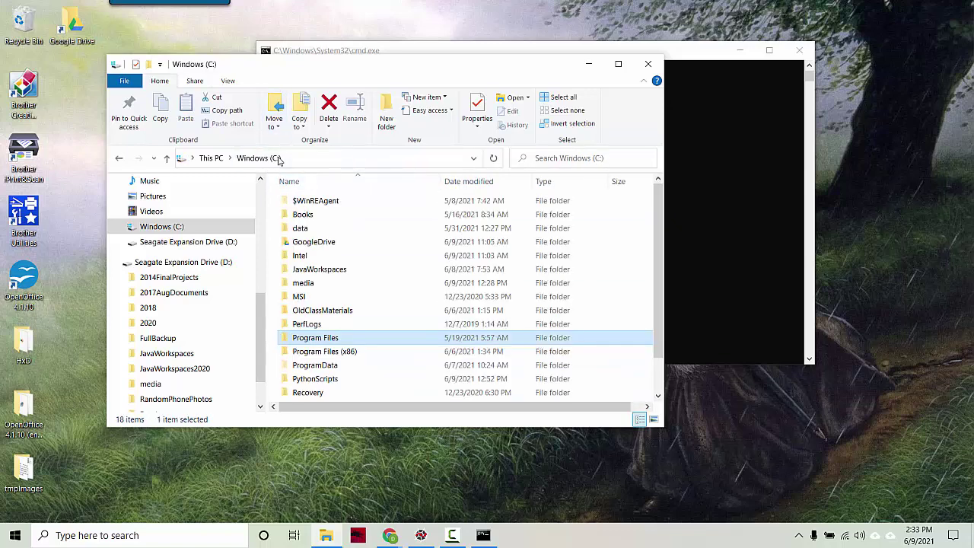
left_click(366, 356)
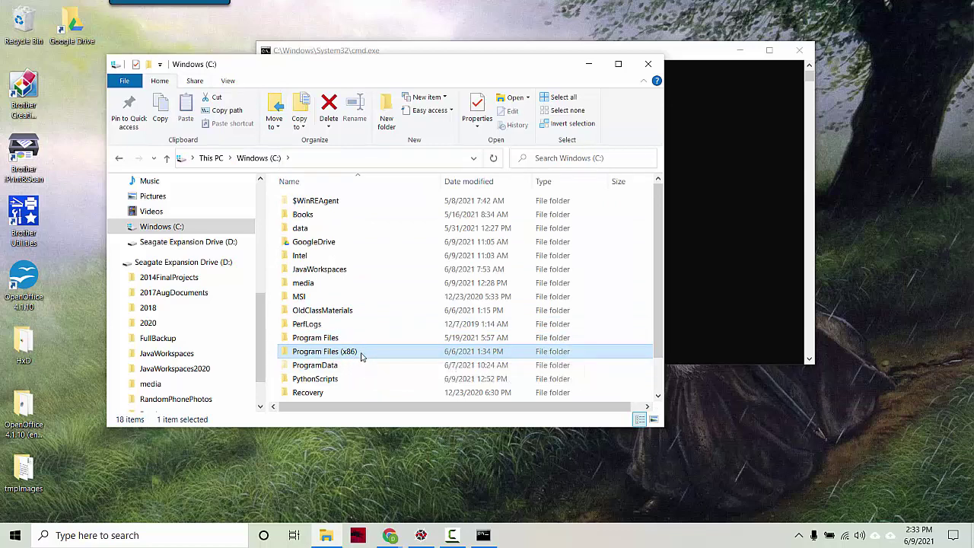
double_click(361, 354)
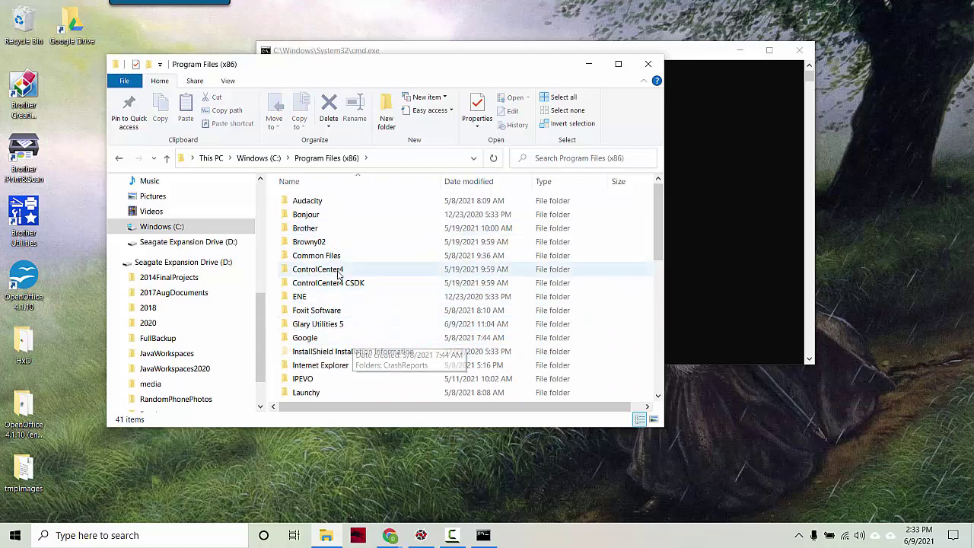
scroll(358, 355, "down", 1)
scroll(354, 338, "up", 1)
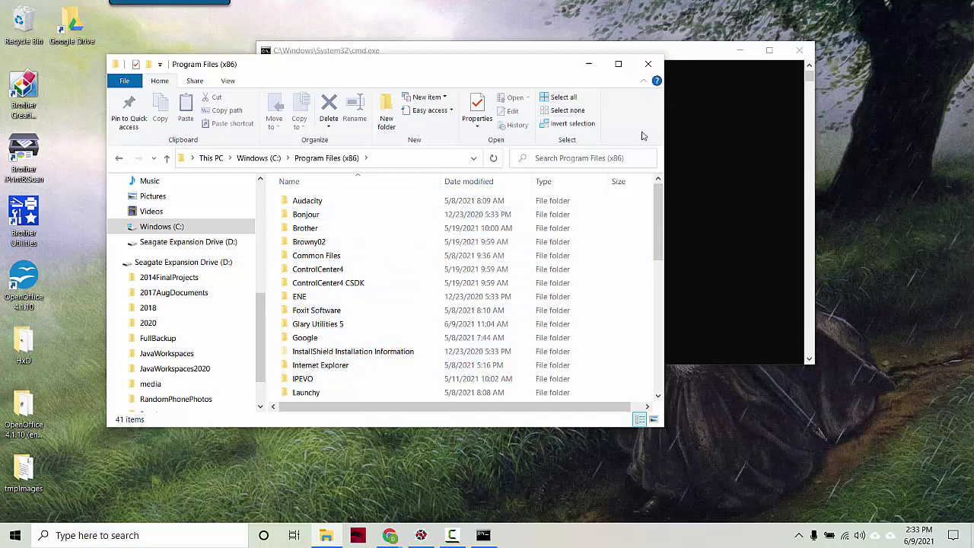
left_click(649, 64)
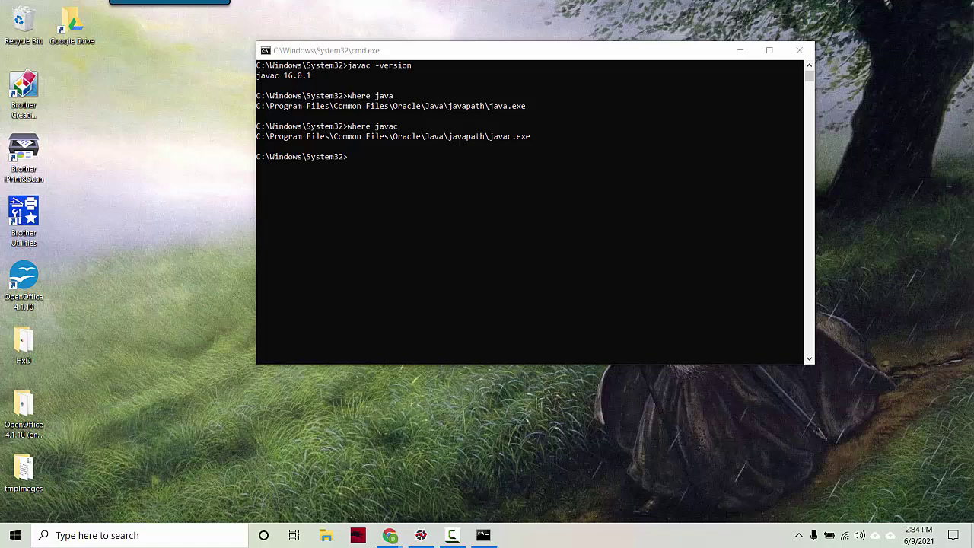
Search Windows for 'envi' to surface Edit the system environment variables.
left_click_drag(353, 52, 252, 62)
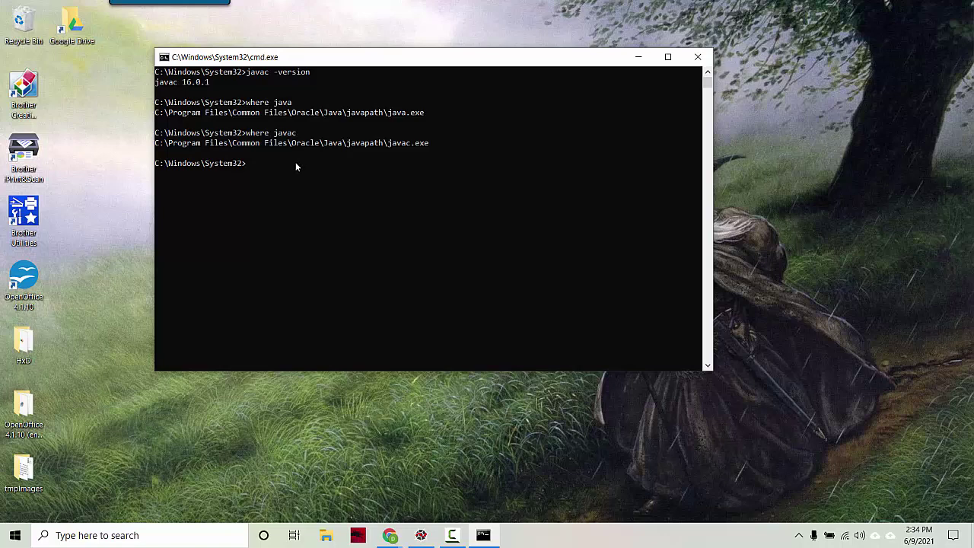
left_click(179, 536)
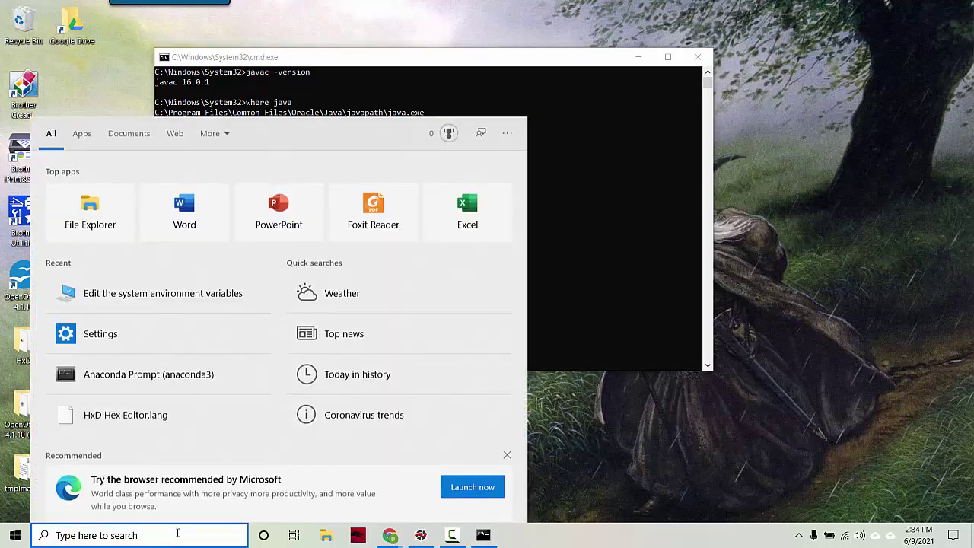
type("en")
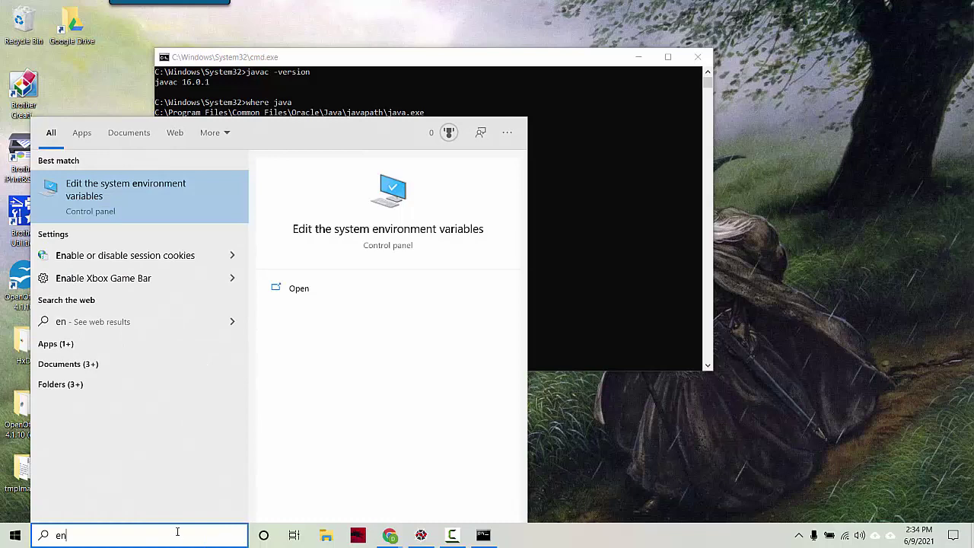
key("BackSpace")
key("BackSpace")
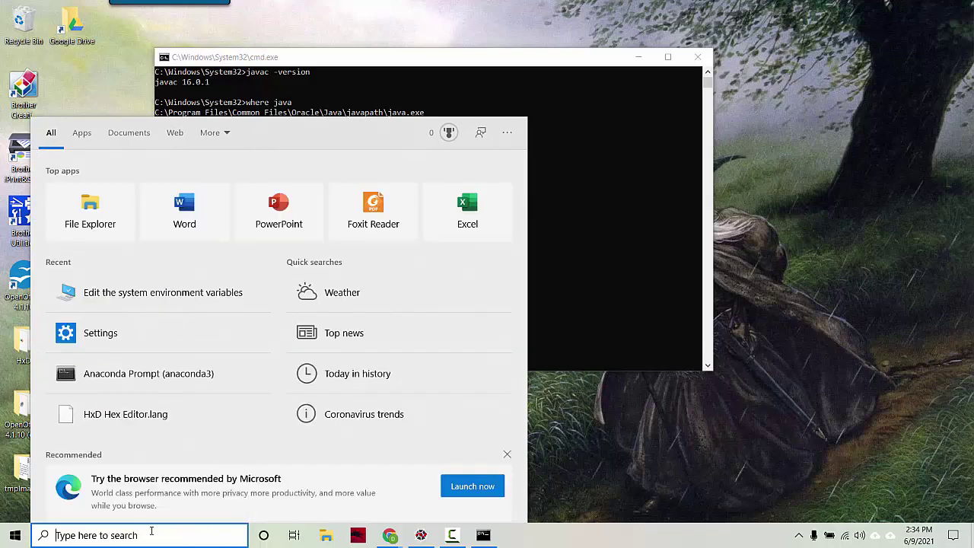
type("envi")
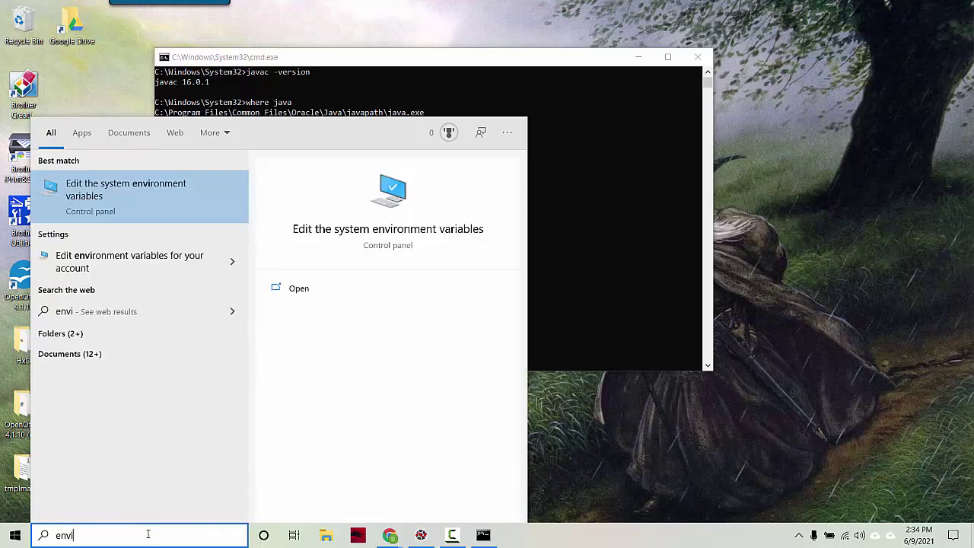
Open Edit the system environment variables and go to its Environment Variables dialog.
left_click(127, 197)
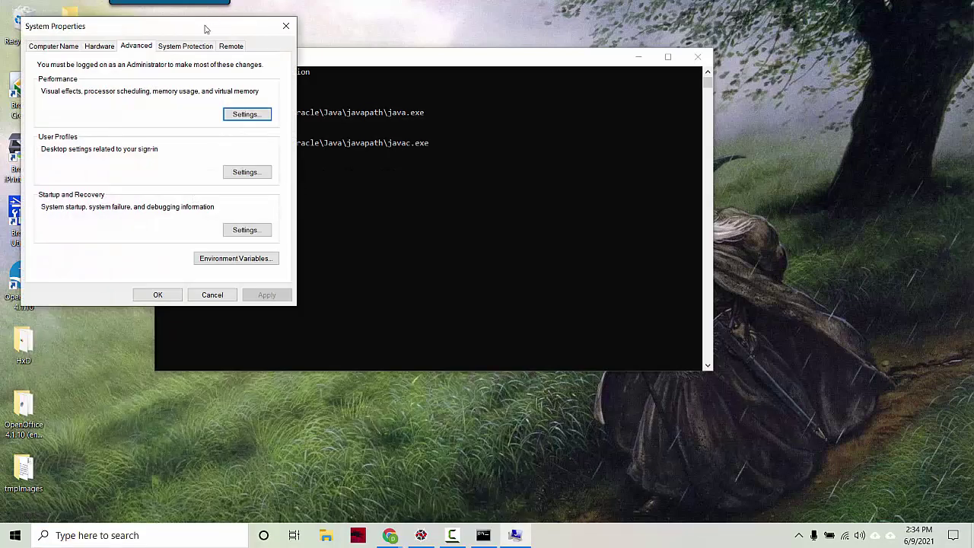
left_click_drag(205, 28, 747, 38)
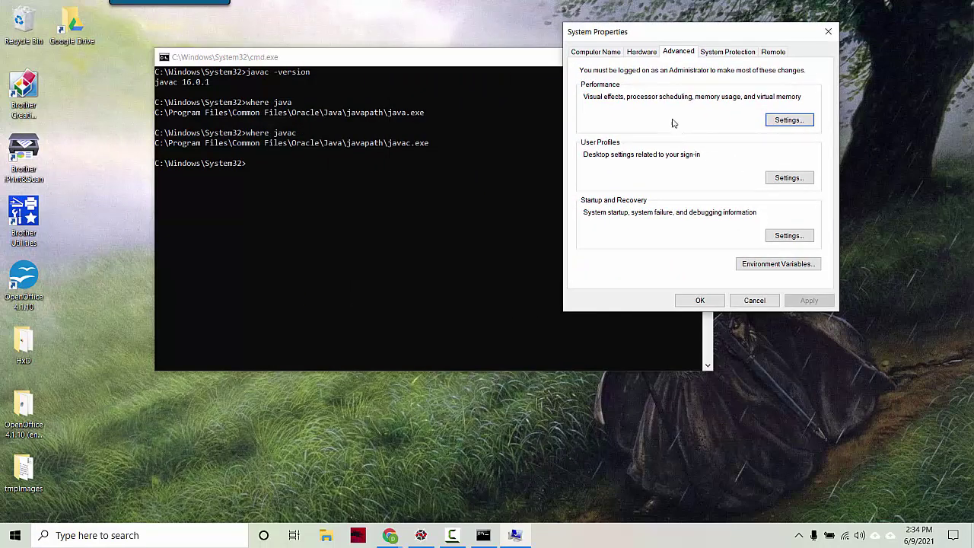
left_click(789, 268)
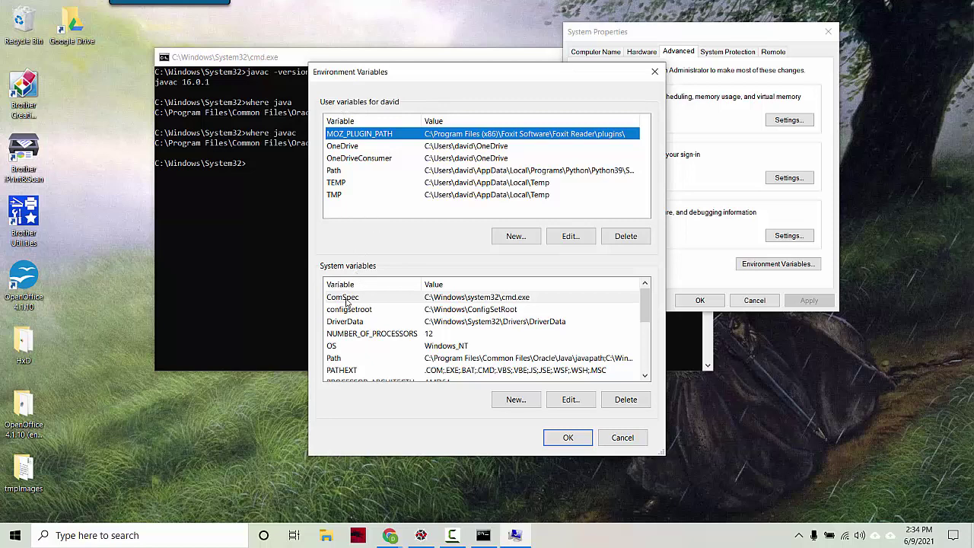
Select the system Path variable and open it for editing.
left_click(383, 359)
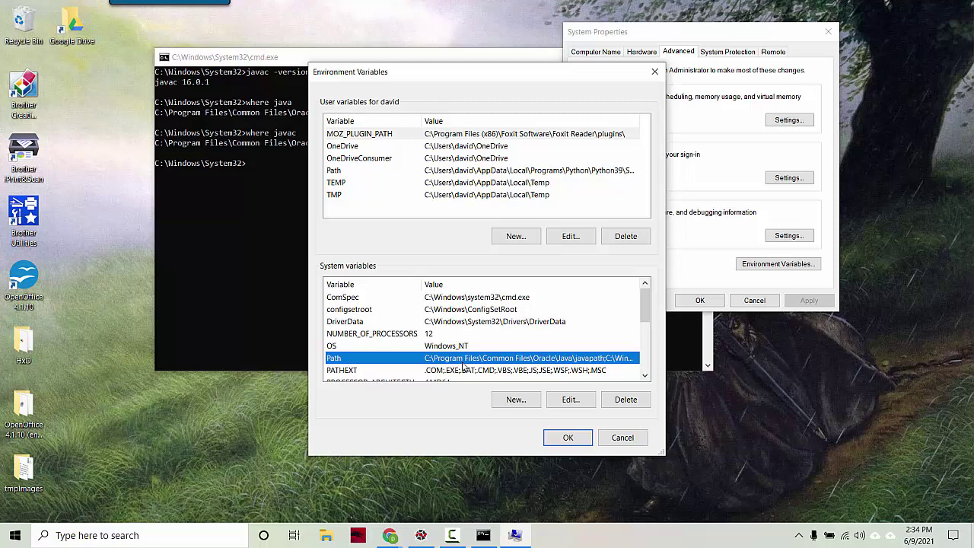
left_click(264, 214)
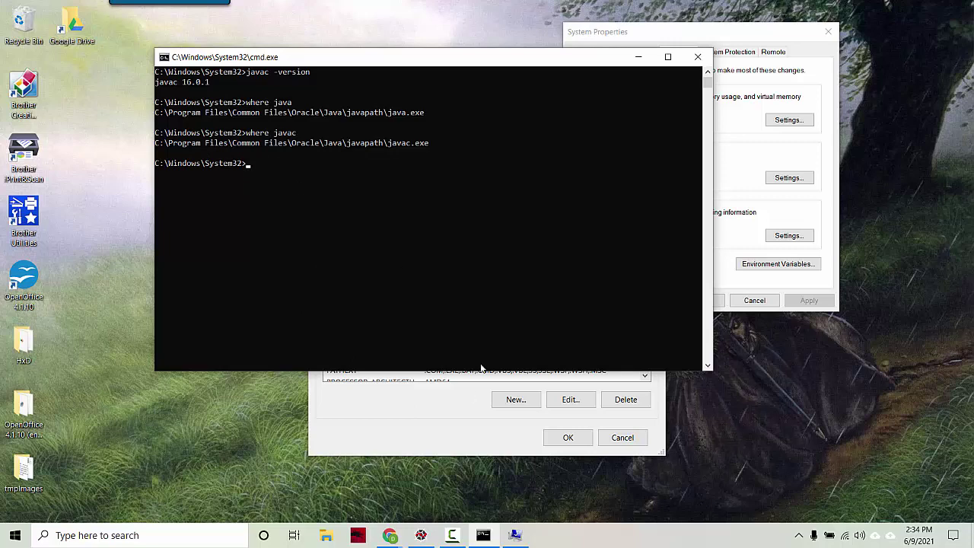
left_click(432, 417)
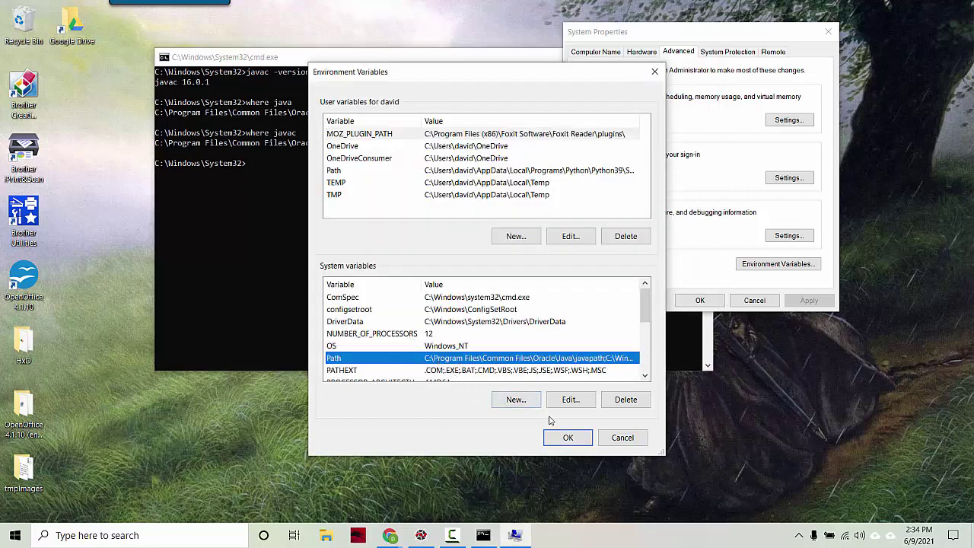
left_click(571, 399)
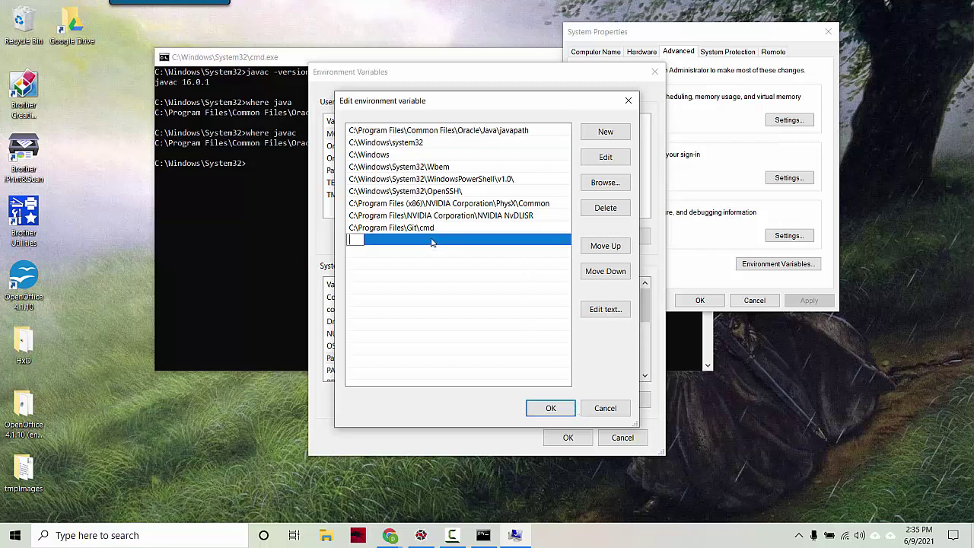
Add a new empty Path entry and open Browse For Folder at This PC.
double_click(432, 242)
left_click(601, 183)
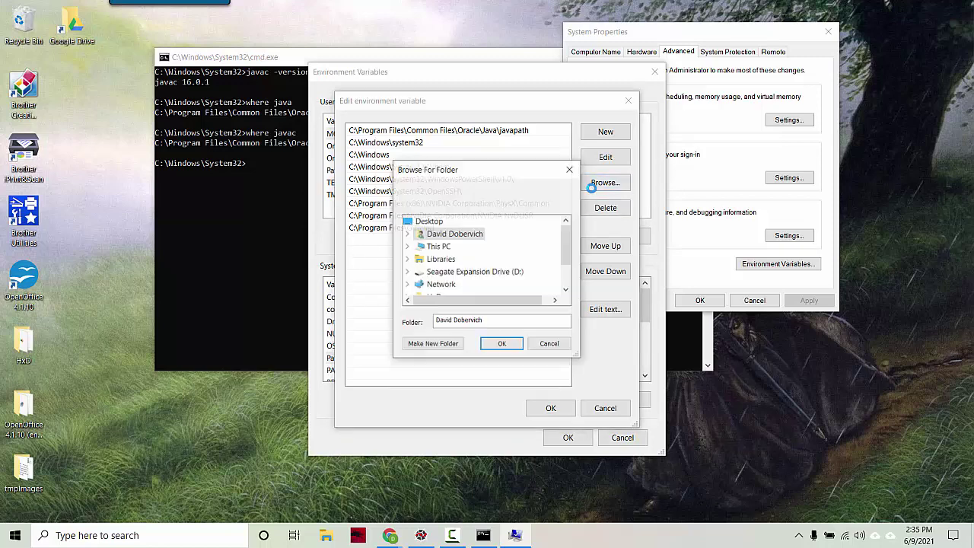
left_click(407, 247)
left_click_drag(580, 357, 786, 484)
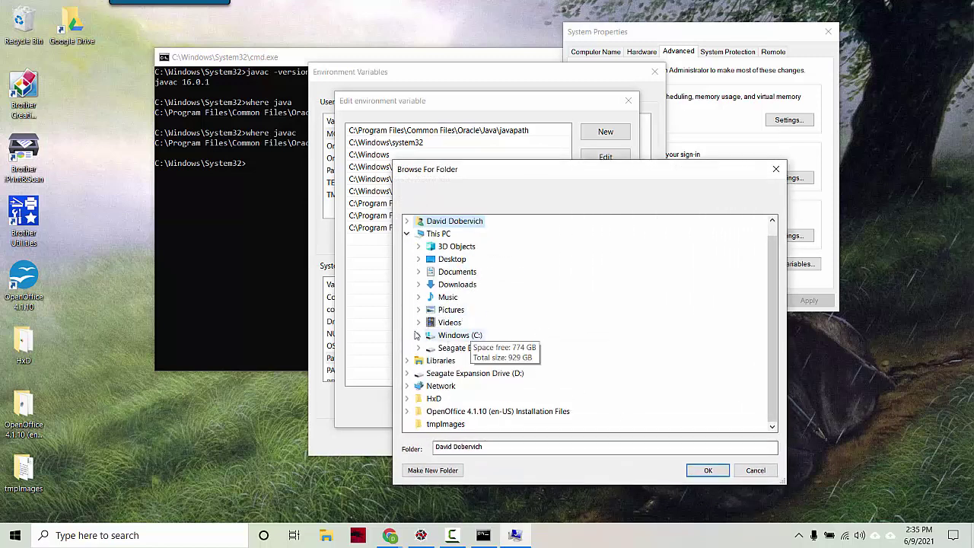
Drill into Windows (C:) > Program Files > Java and choose jdk-16.0.1.
left_click(417, 336)
scroll(487, 312, "down", 3)
scroll(491, 316, "up", 1)
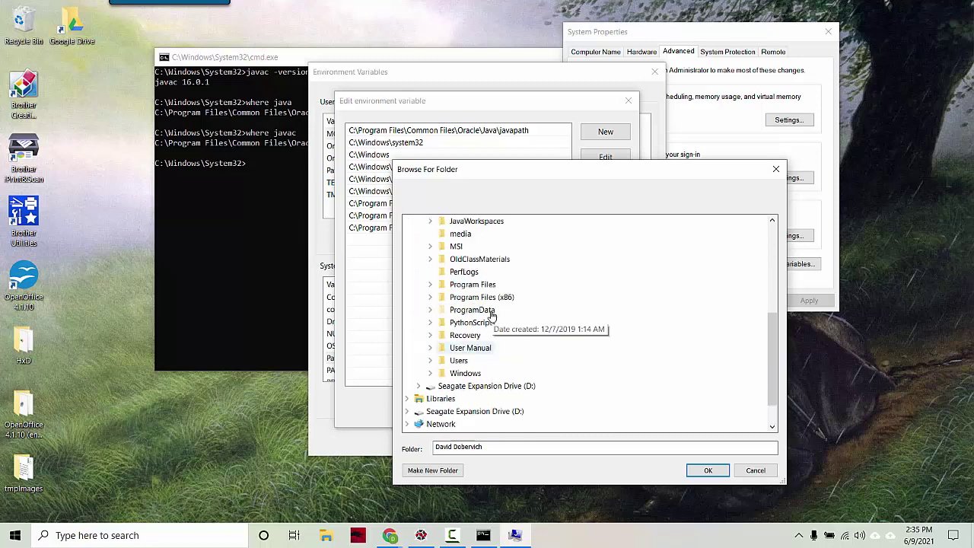
left_click(430, 283)
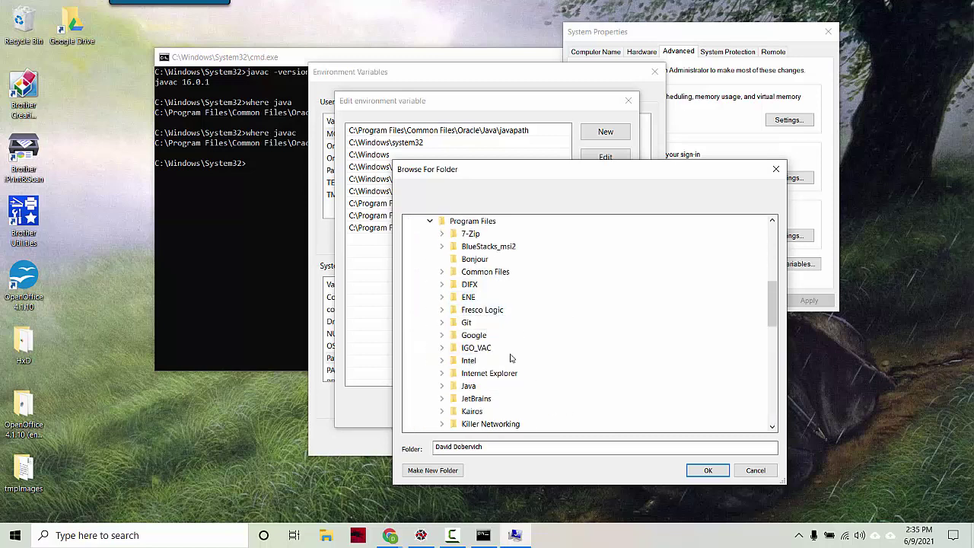
left_click(468, 386)
double_click(469, 422)
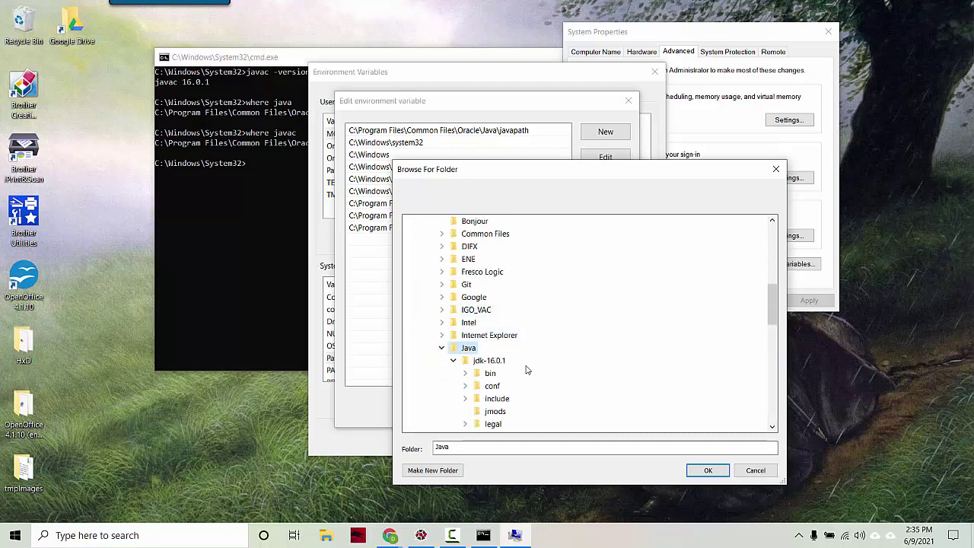
scroll(525, 370, "down", 2)
left_click(490, 286)
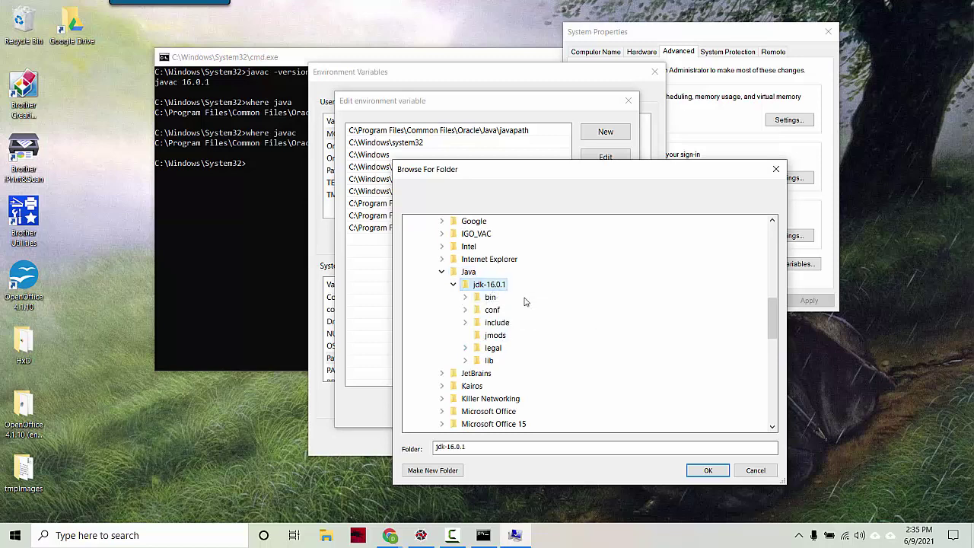